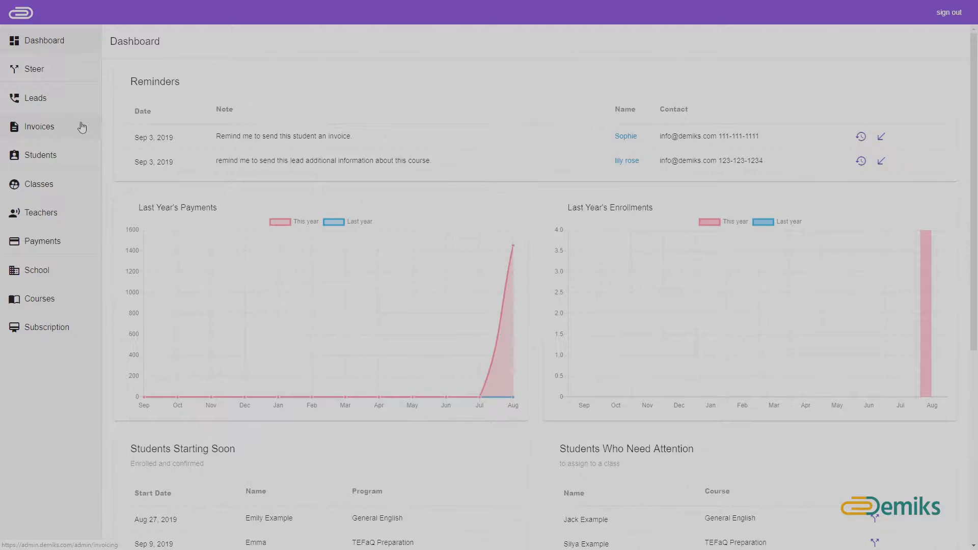
Step: Switch from the dashboard to the Invoices page listing the six existing invoices
click(82, 127)
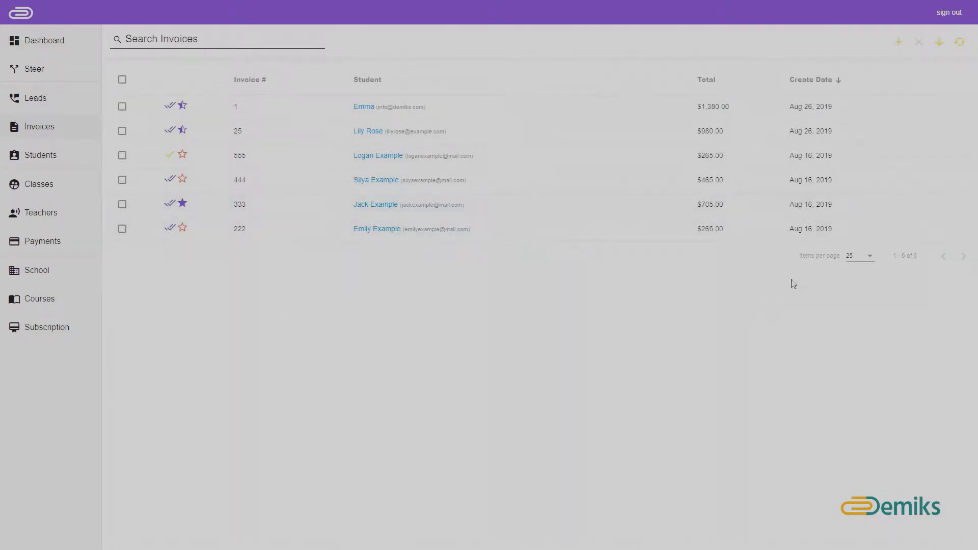
Step: Start a new invoice and add a new student with their full name, e-mail and phone number
click(903, 42)
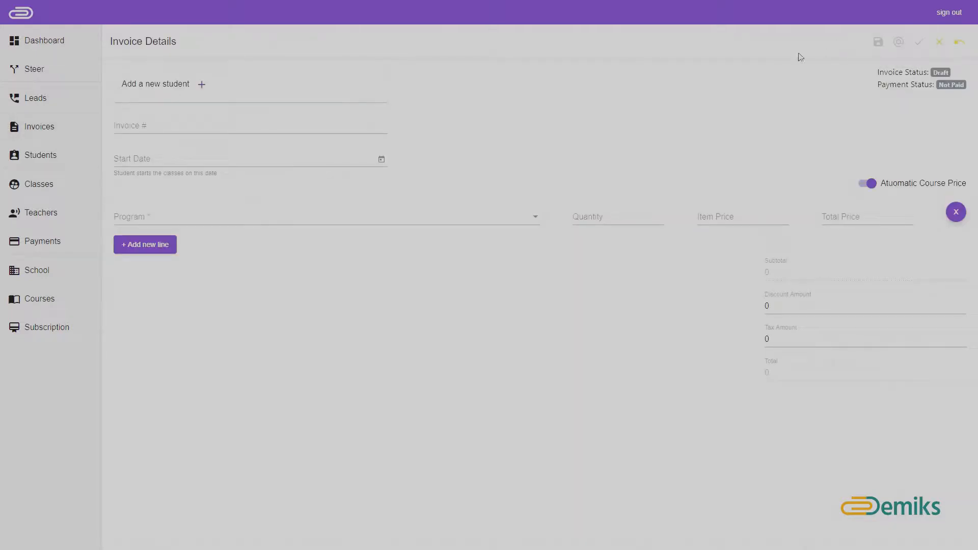
click(199, 91)
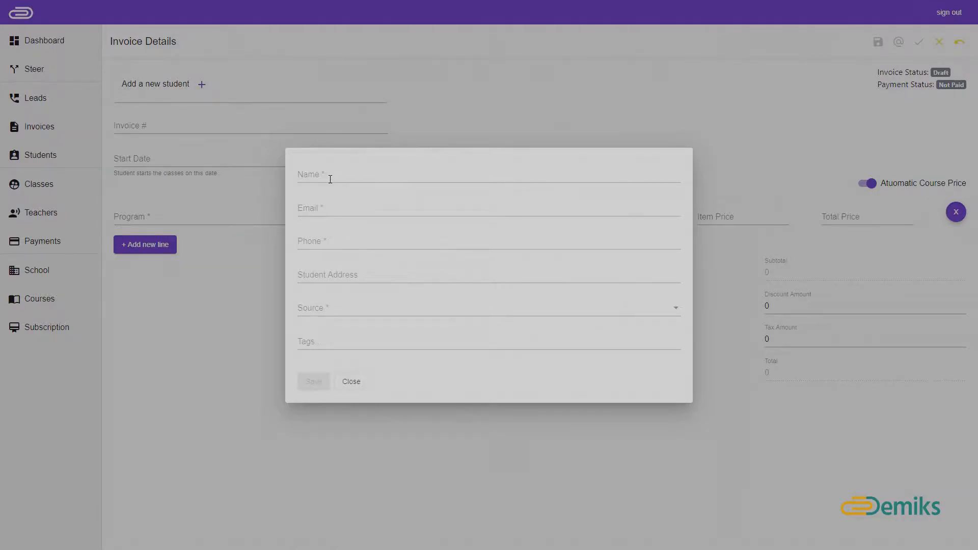
click(300, 174)
click(299, 208)
click(490, 241)
Step: Set the student's source to Yelp, tag them TEFaQ prep, beginner and evening, and save
click(546, 307)
click(545, 326)
click(543, 345)
text(T)
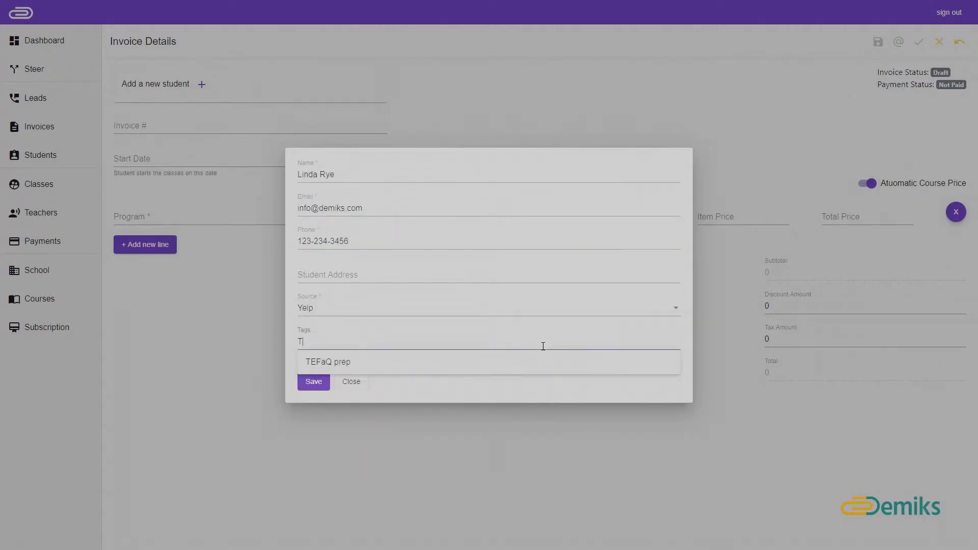
click(543, 363)
text(b)
click(555, 364)
text(e)
click(564, 365)
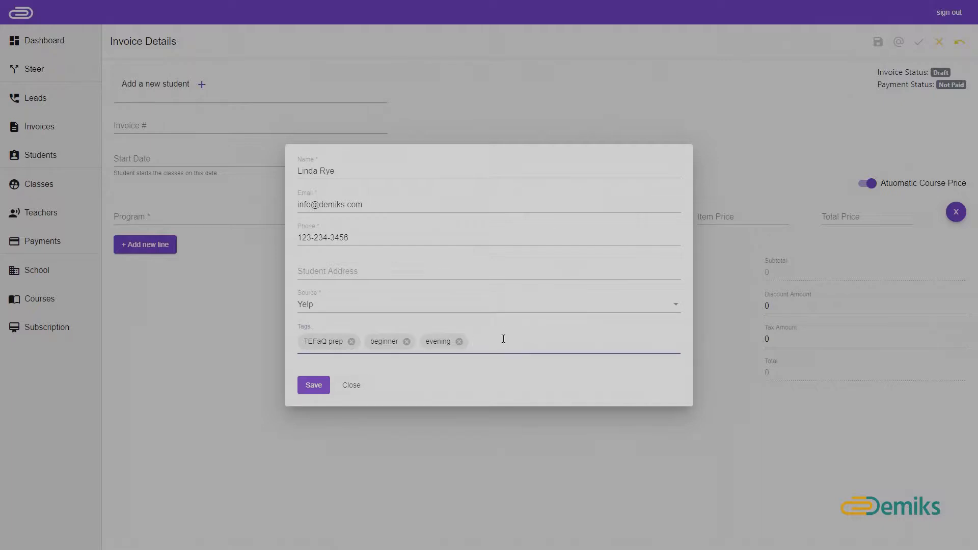
click(314, 386)
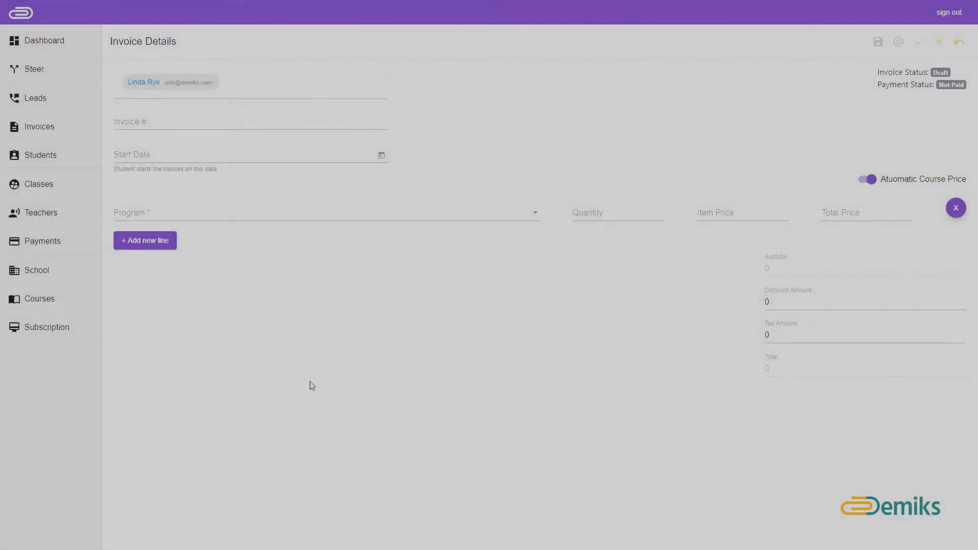
Step: Set invoice number 1, start date Sep 2, 2019, and bill the TEFaQ Preparation program at 450
click(173, 122)
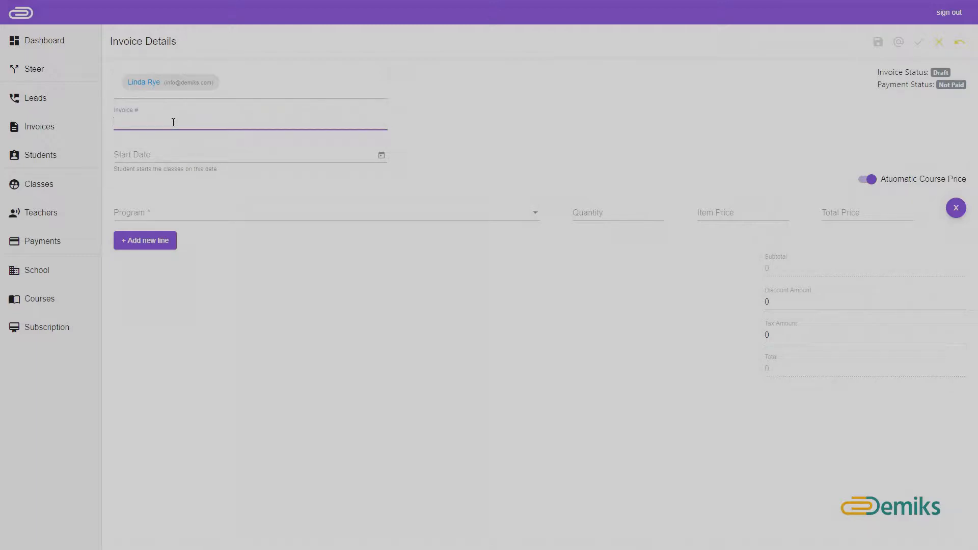
text(1)
click(380, 161)
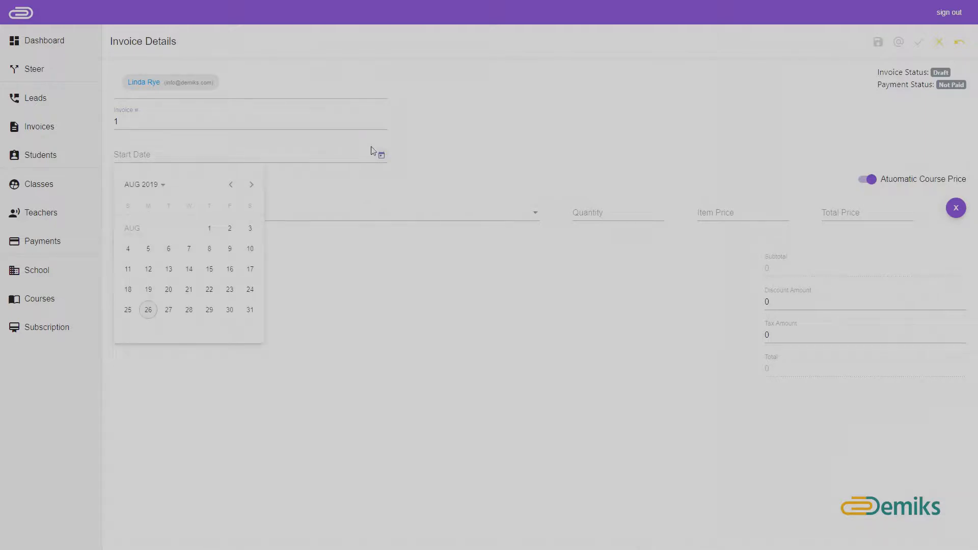
click(247, 187)
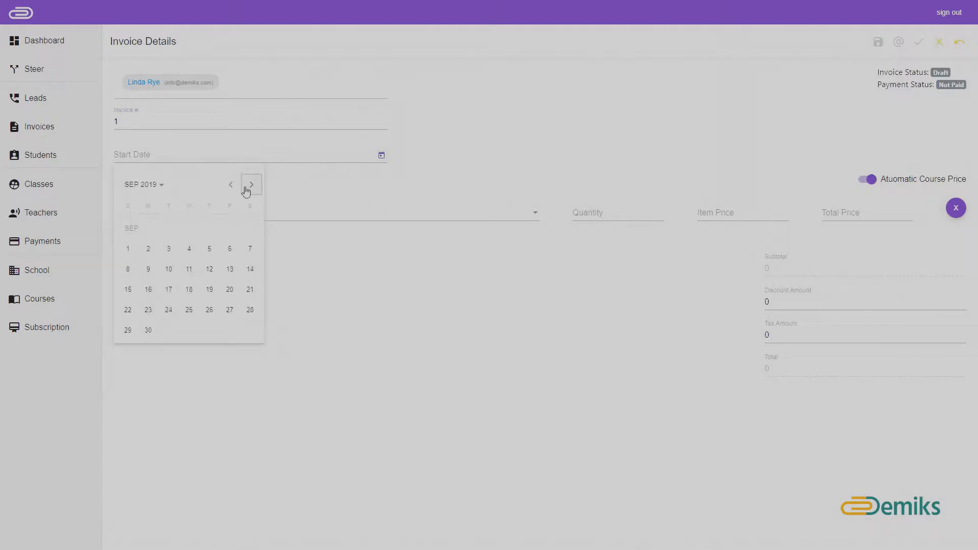
click(149, 254)
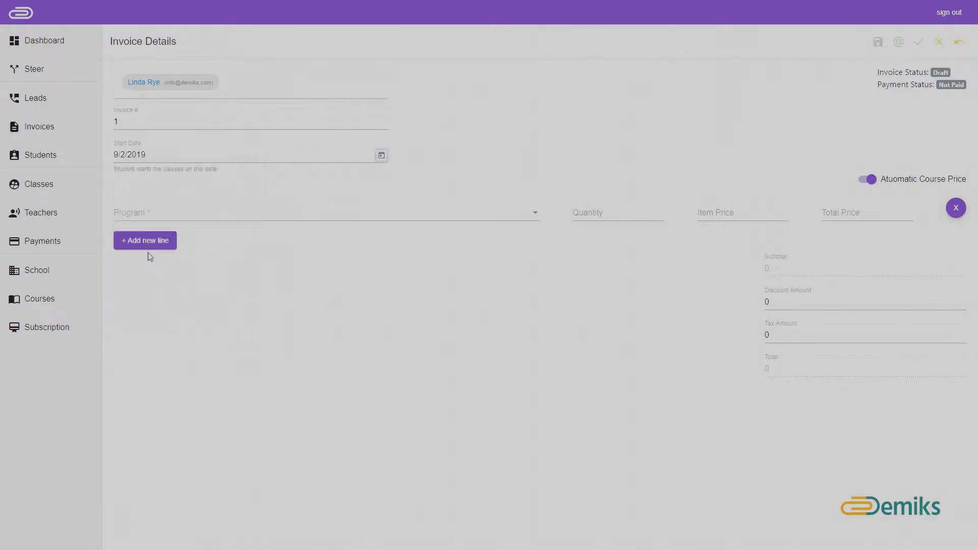
click(197, 214)
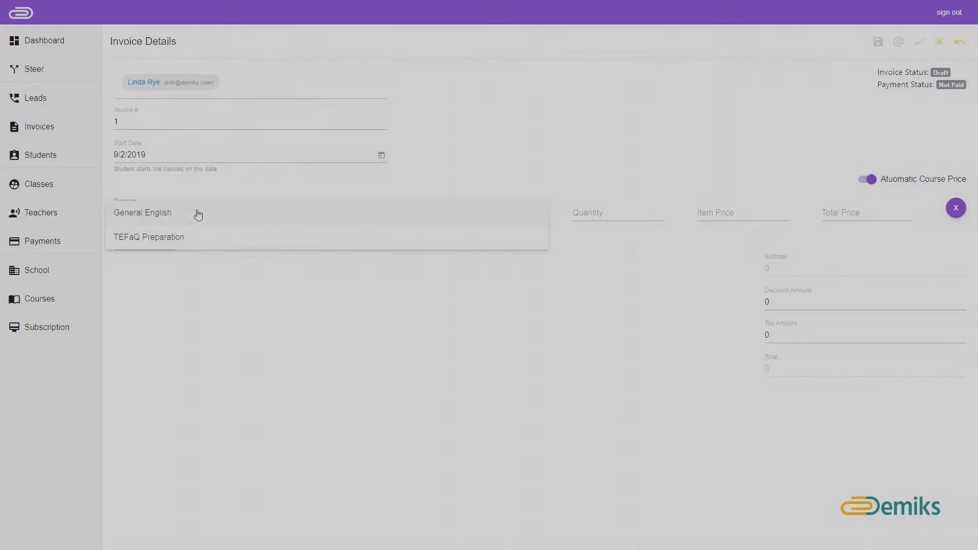
click(226, 238)
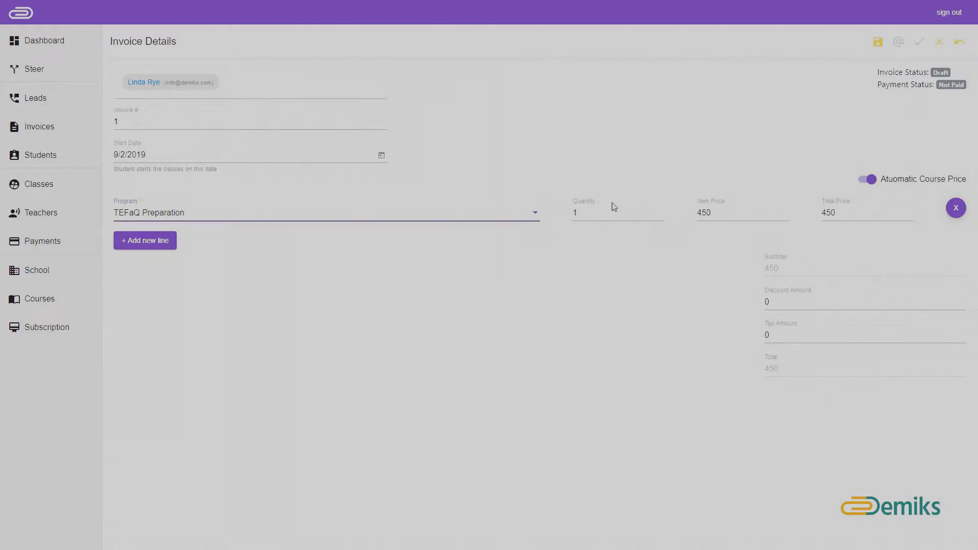
Step: Set quantity 3, discount 20 and tax 50 for a 1380 total, removing an extra empty line
key(Tab)
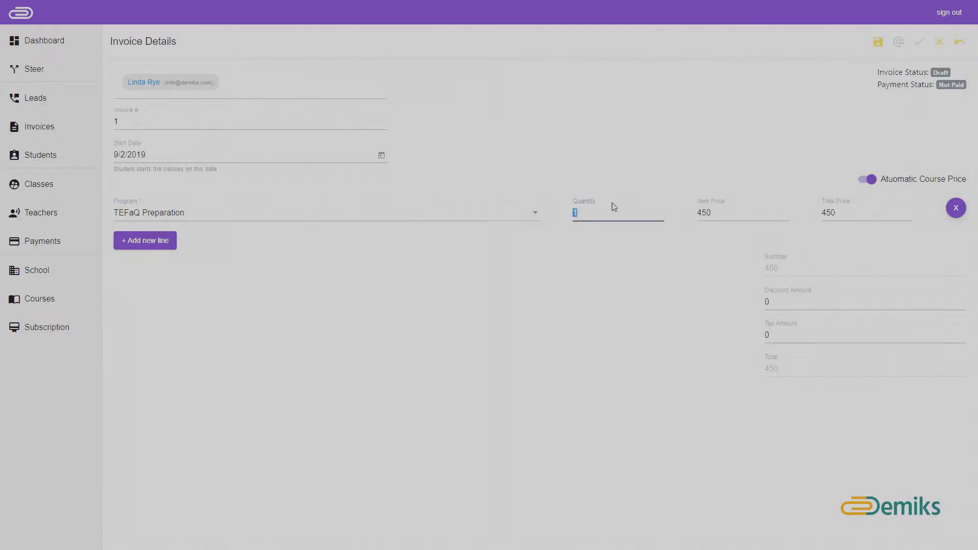
text(3)
click(816, 301)
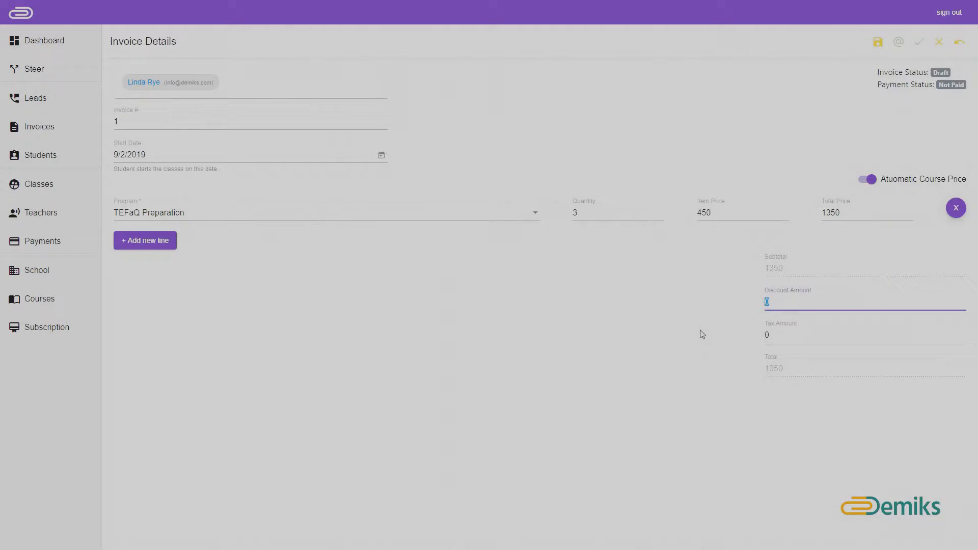
text(20)
click(795, 335)
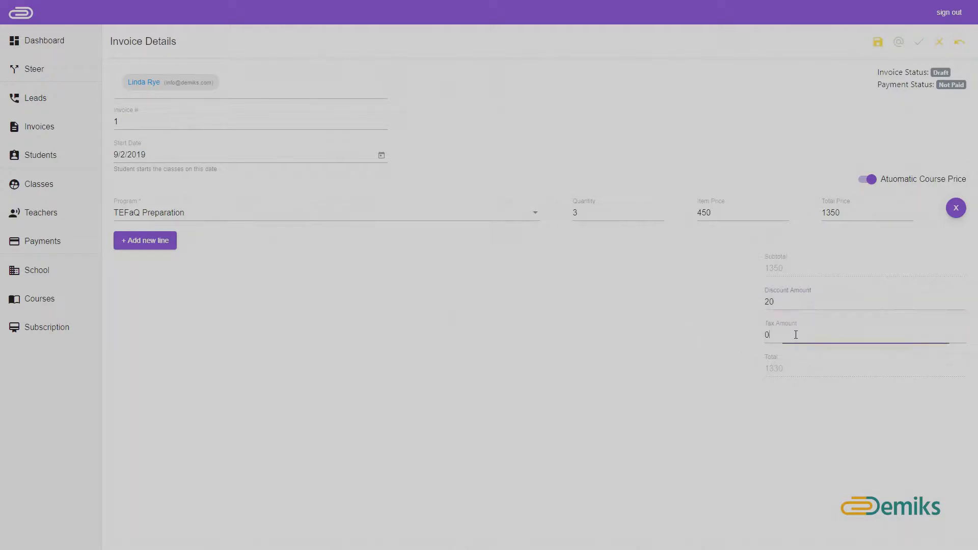
text(50)
click(164, 247)
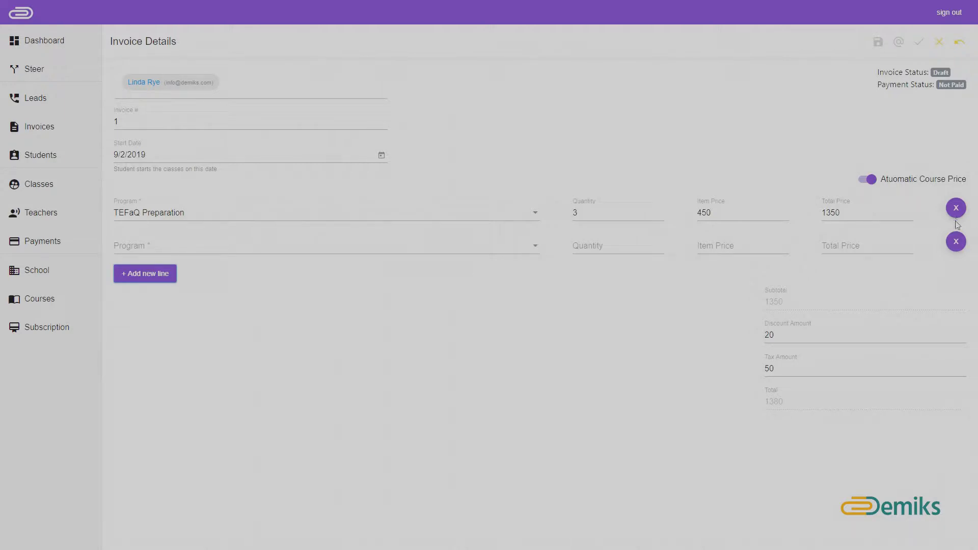
click(955, 242)
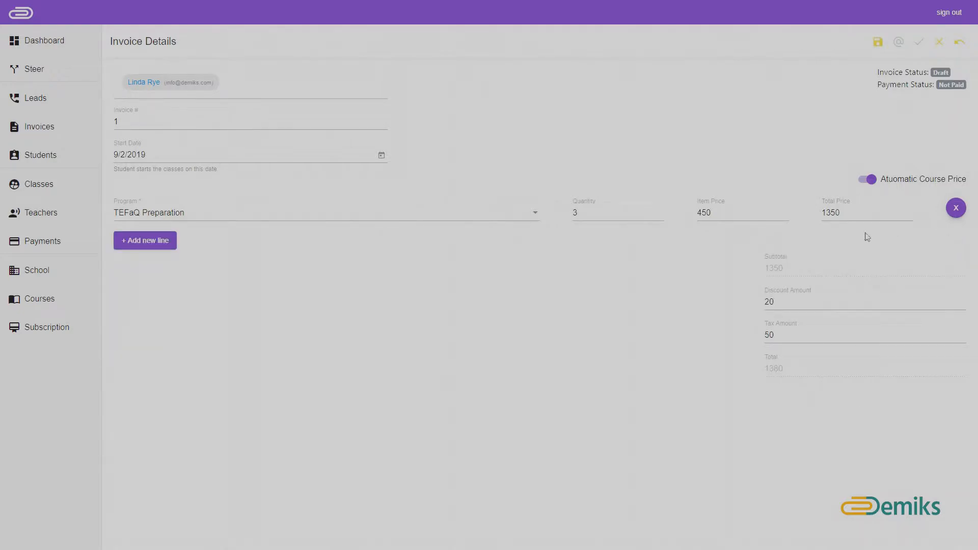
click(877, 43)
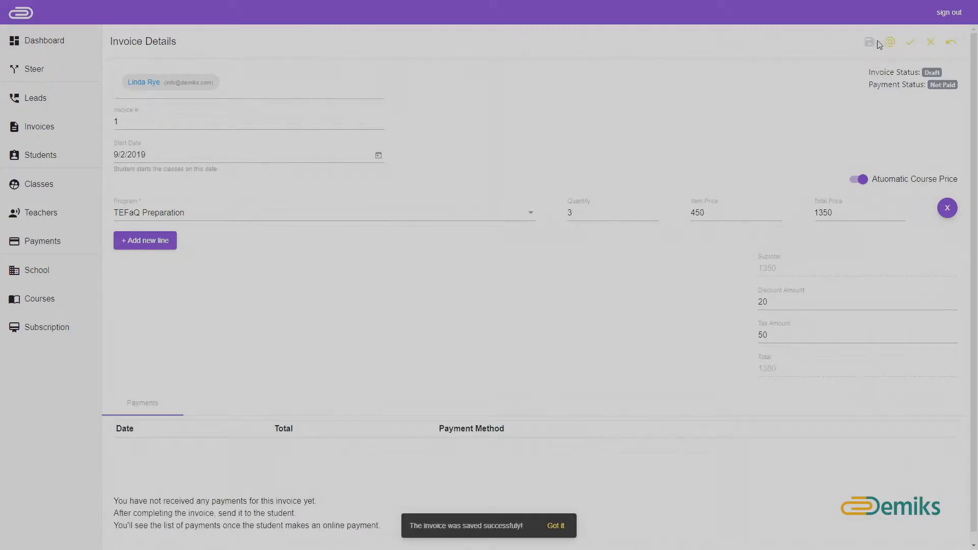
click(950, 45)
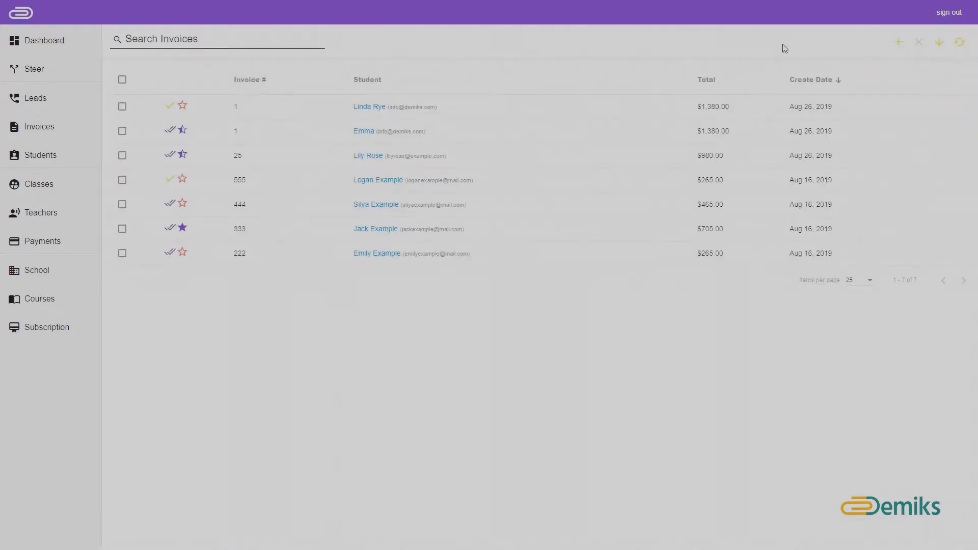
click(371, 108)
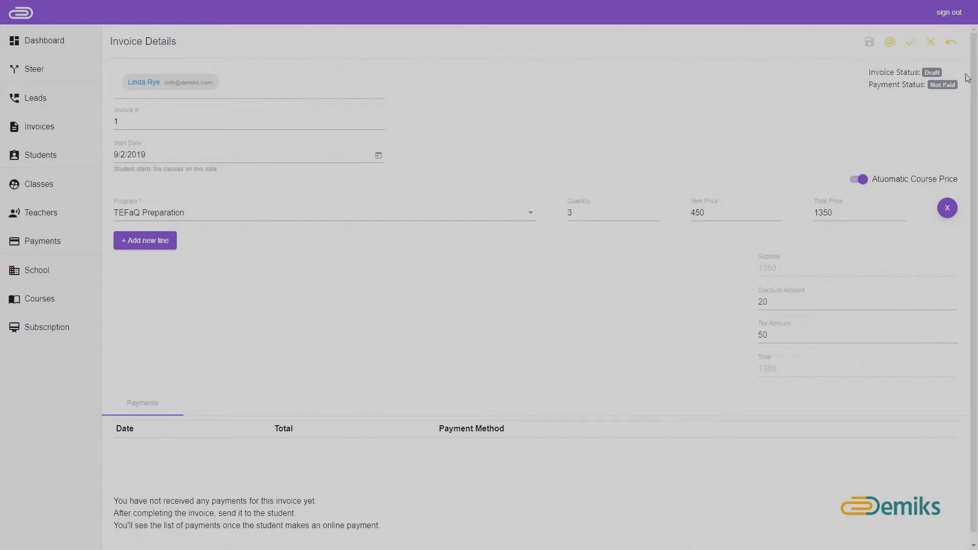
Step: Confirm the invoice and register a $600 cash payment, then go back to the invoice list
click(909, 43)
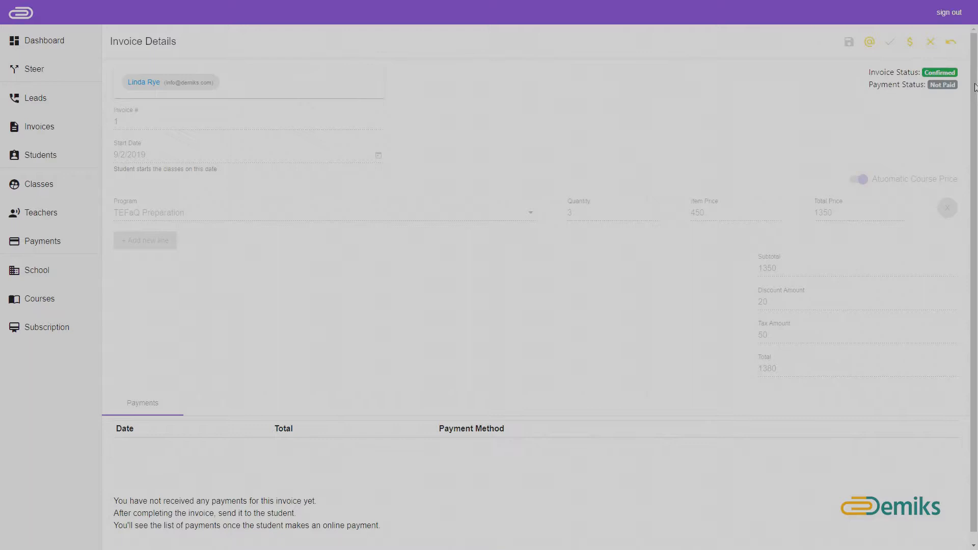
click(913, 42)
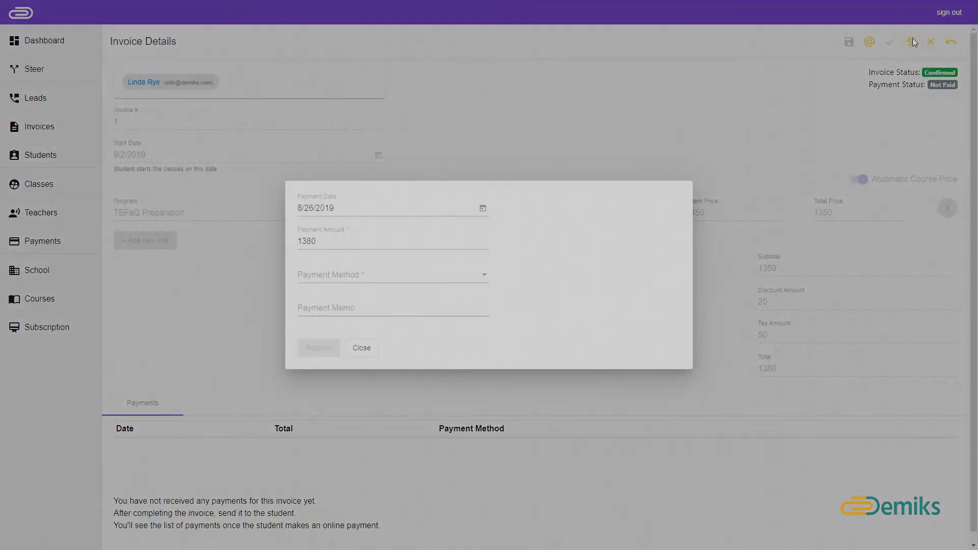
double_click(333, 241)
text(600)
click(371, 276)
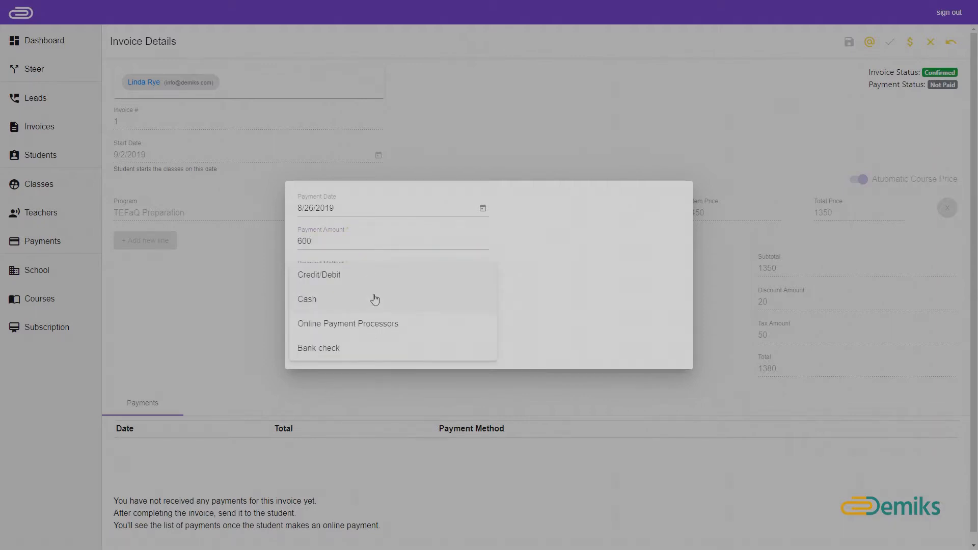
click(373, 299)
click(319, 348)
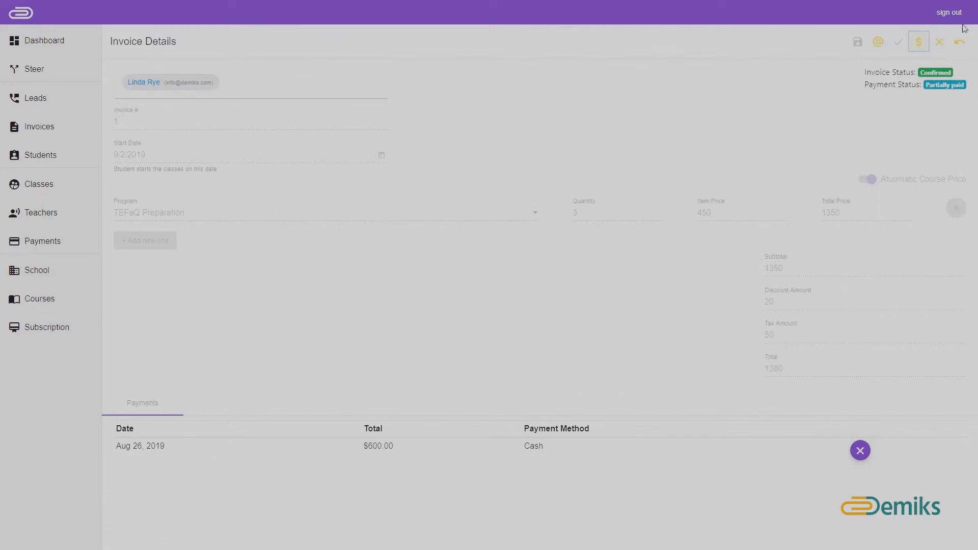
click(962, 45)
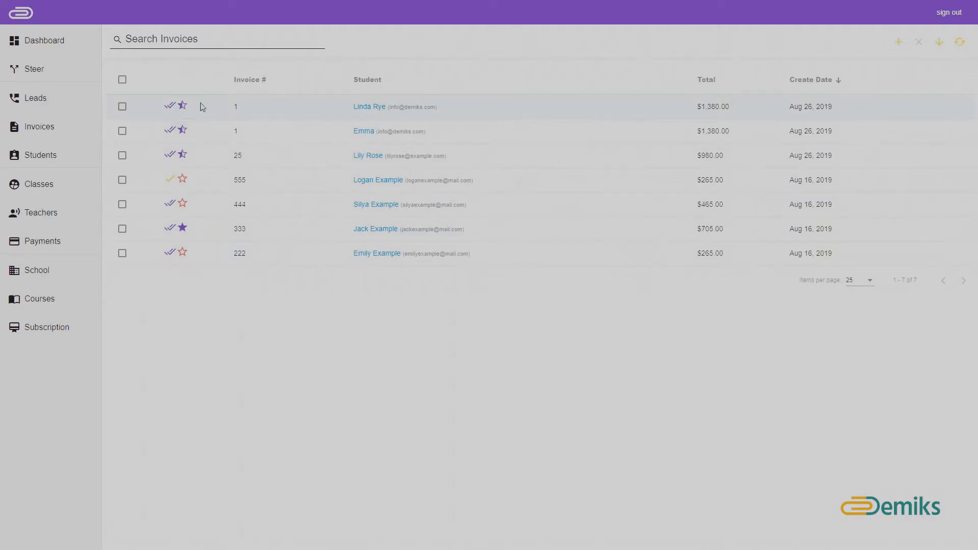
Step: Email invoice 1 with a $780 payment request and record the $780 payment, marking it Paid
click(387, 109)
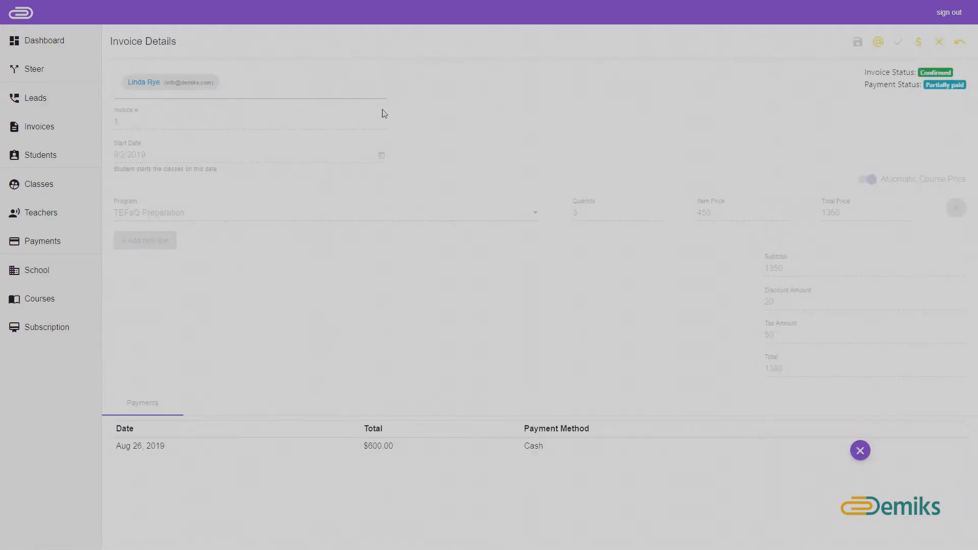
click(883, 42)
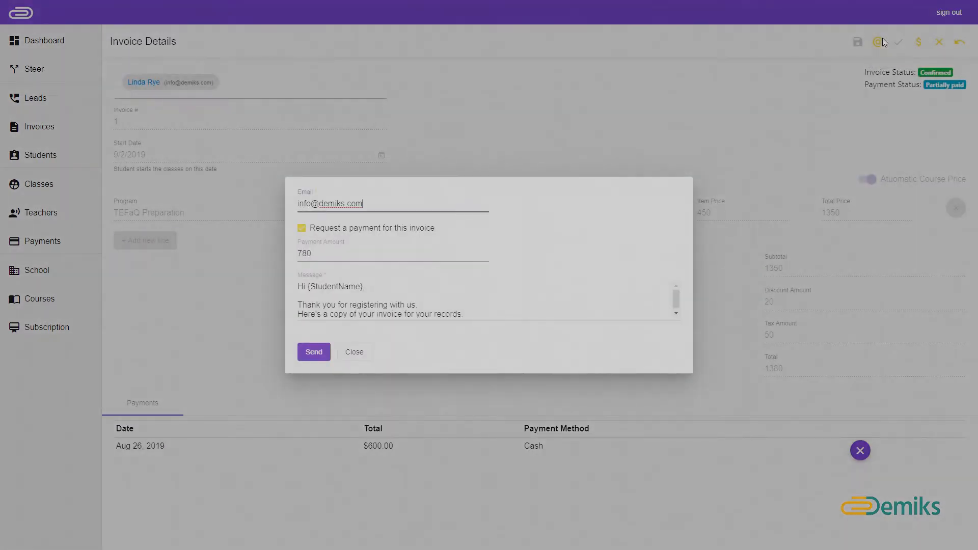
click(386, 296)
click(313, 352)
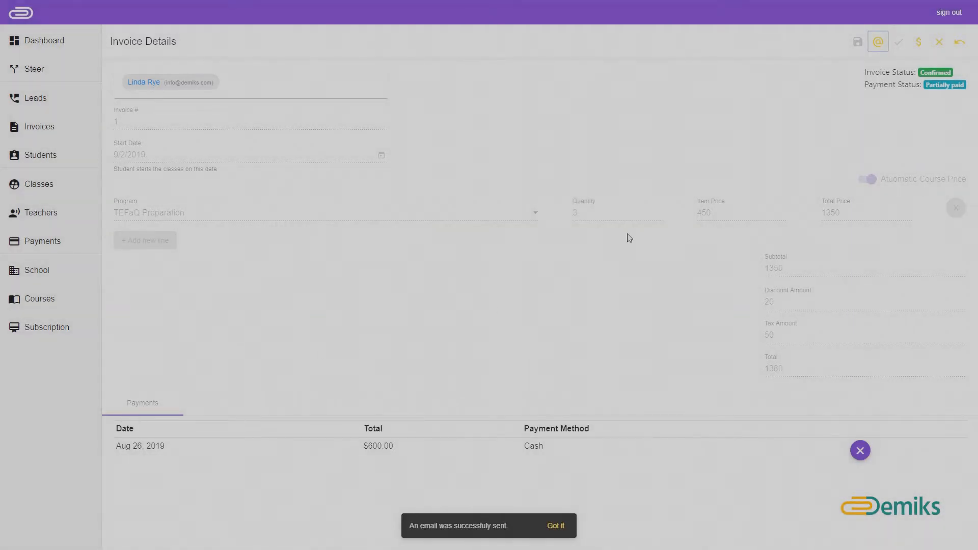
click(702, 113)
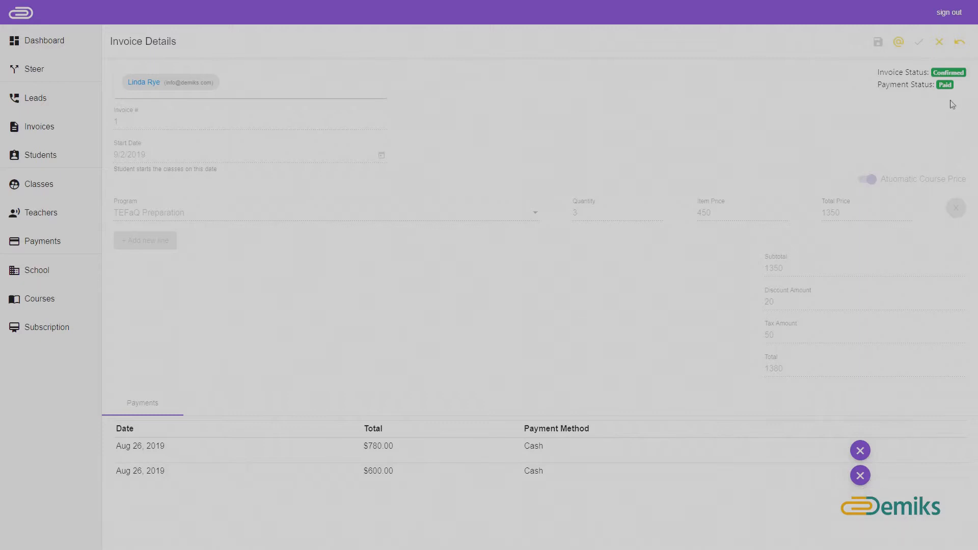
click(965, 49)
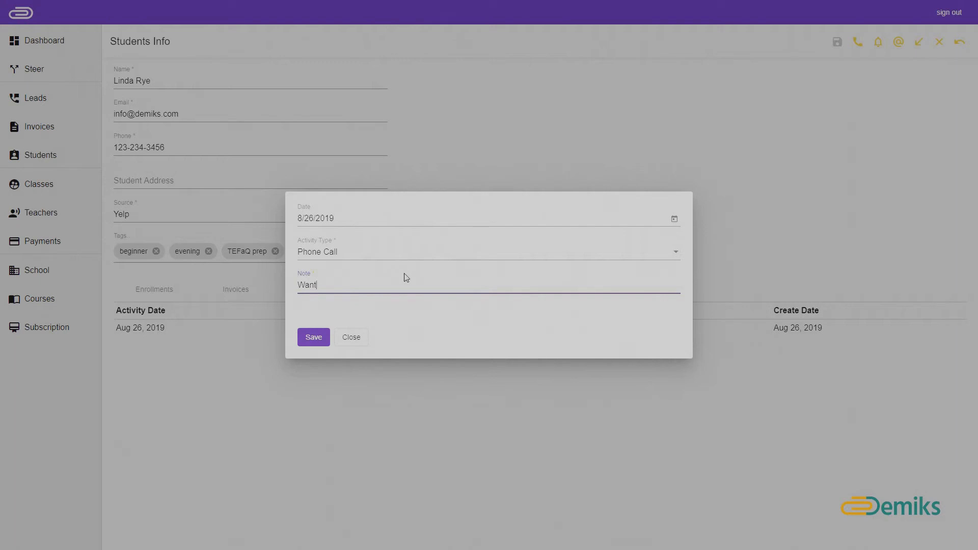
Step: Save a Phone Call activity about an evening TEFaQ course and type a follow-up reminder note for the student
text(g an evemning TEFaQ course)
click(323, 336)
text(Remind me to follow up with Linda)
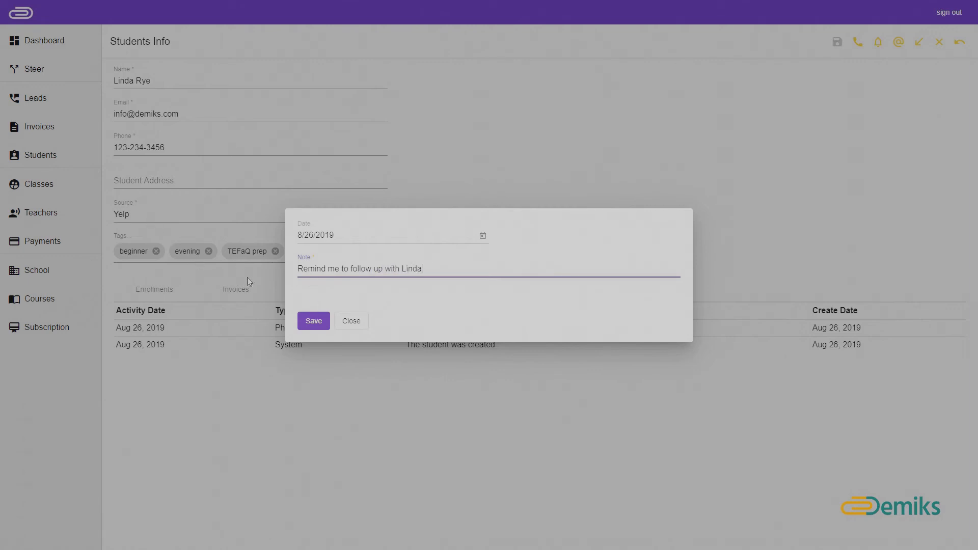
Step: Save the follow-up reminder, then open its postpone date picker from the dashboard
click(308, 320)
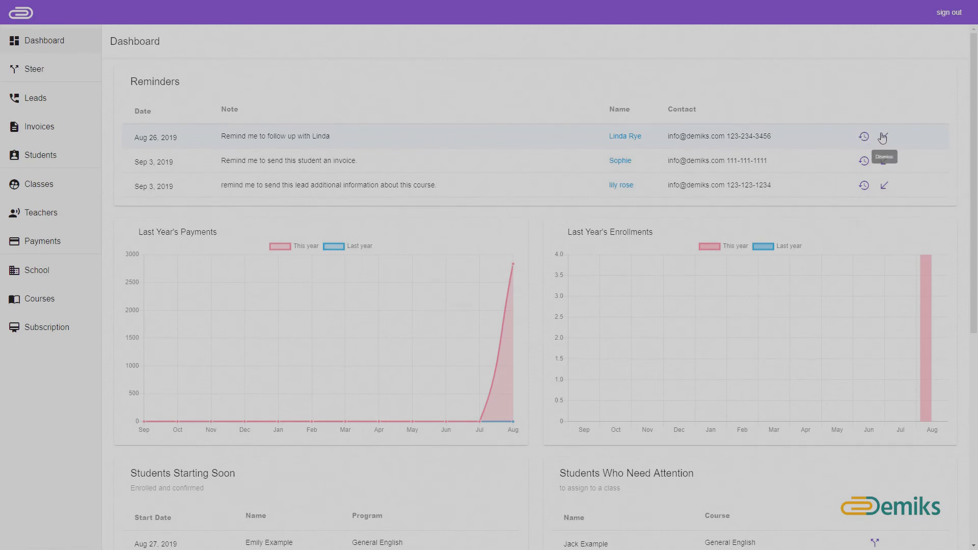
click(863, 137)
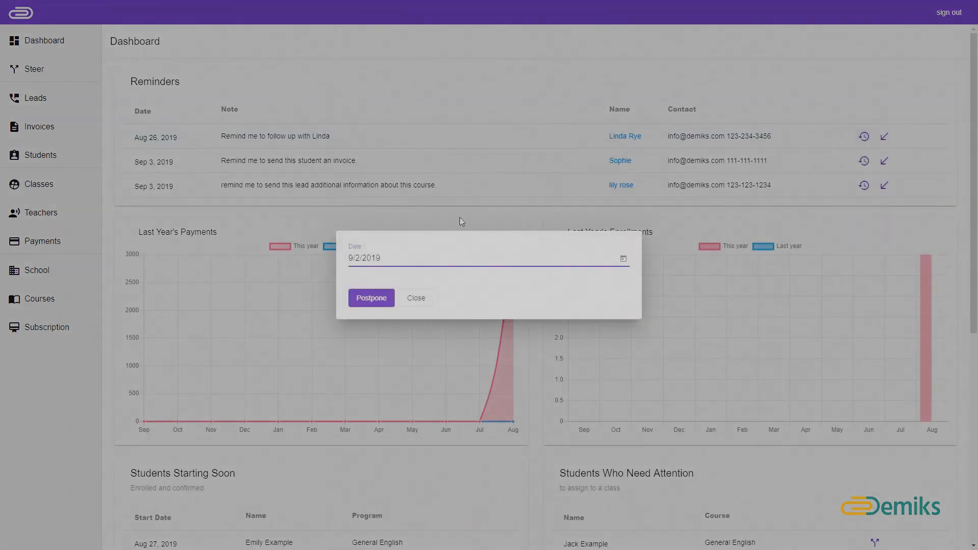
click(622, 260)
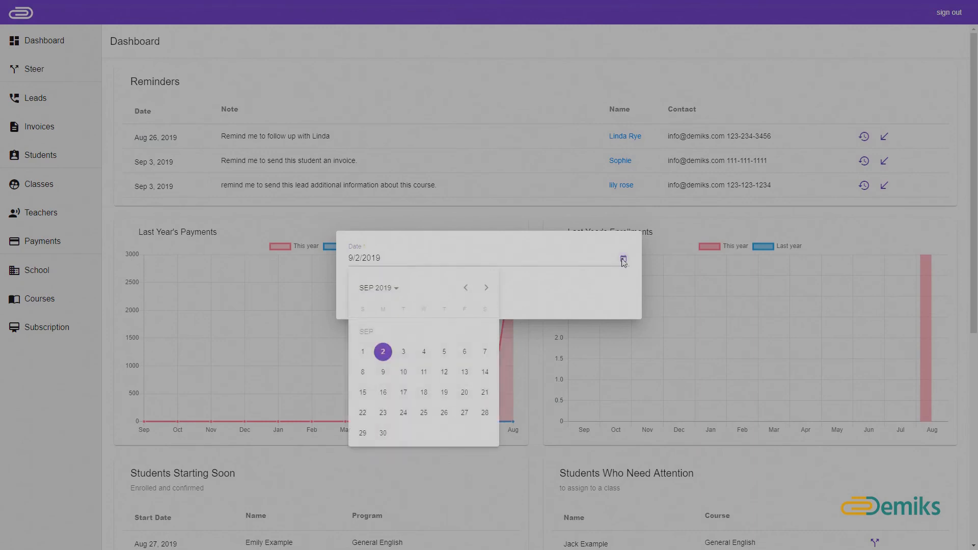